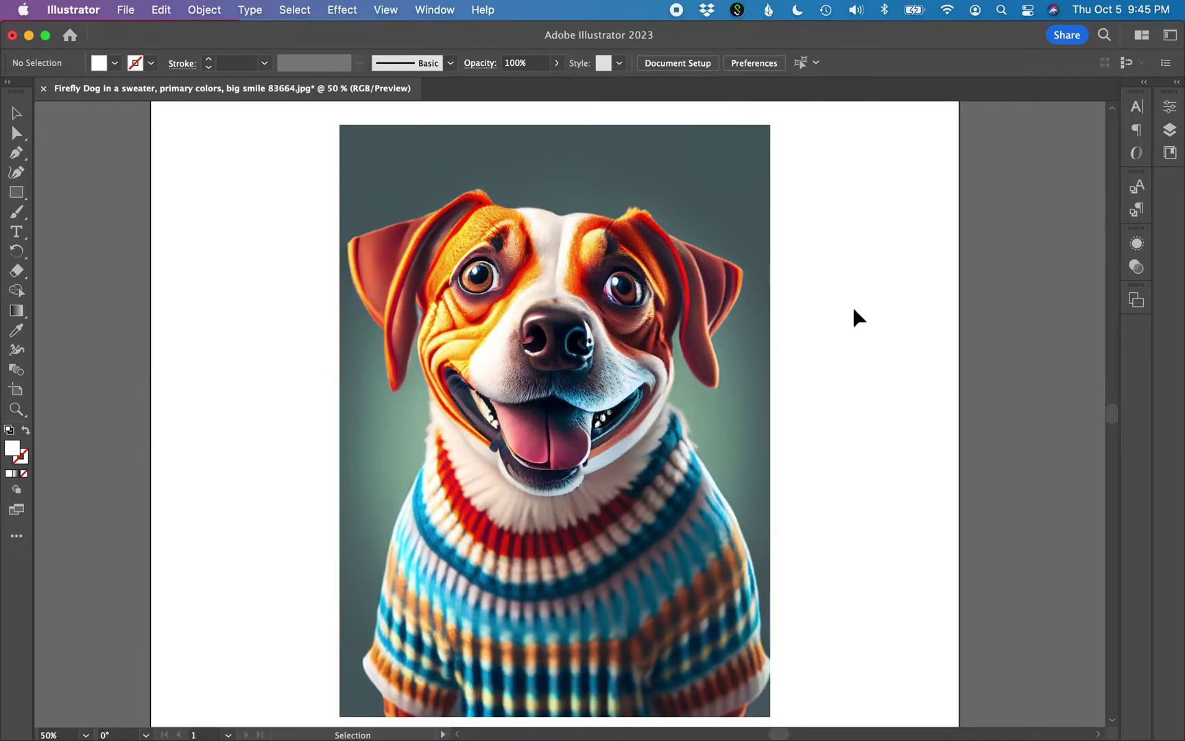
- Select the placed dog-in-sweater JPEG on the artboard
left_click(720, 223)
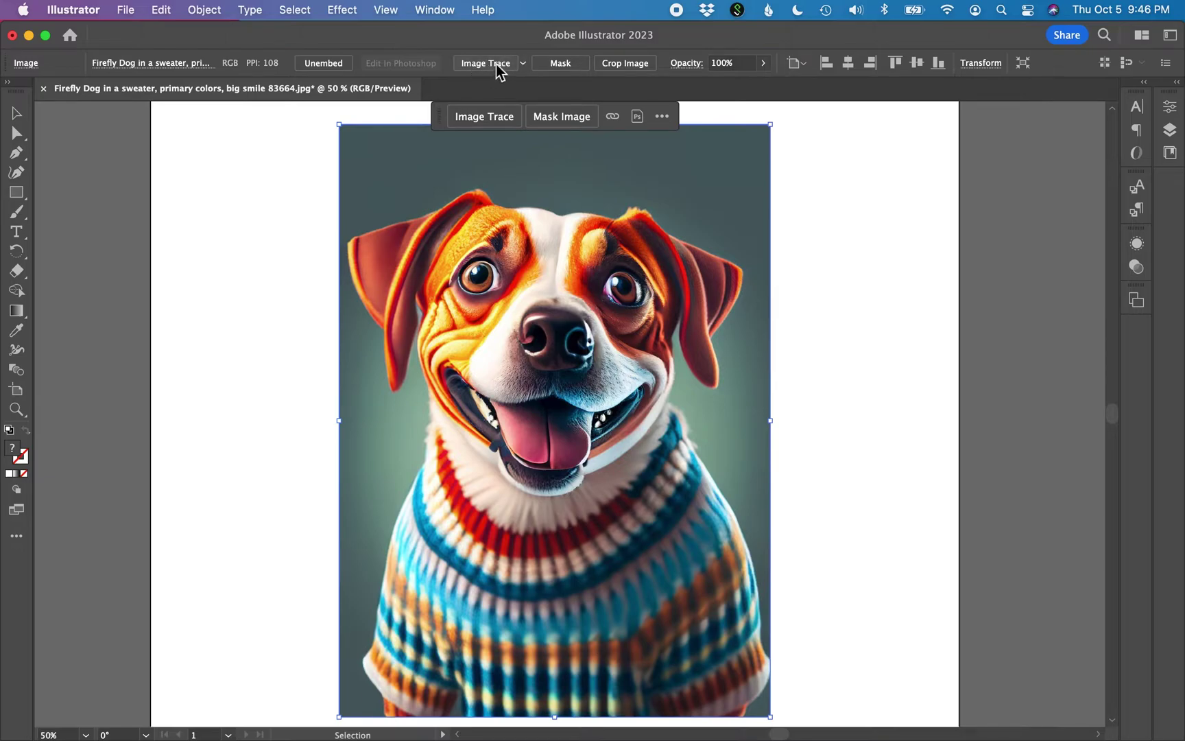
left_click(204, 10)
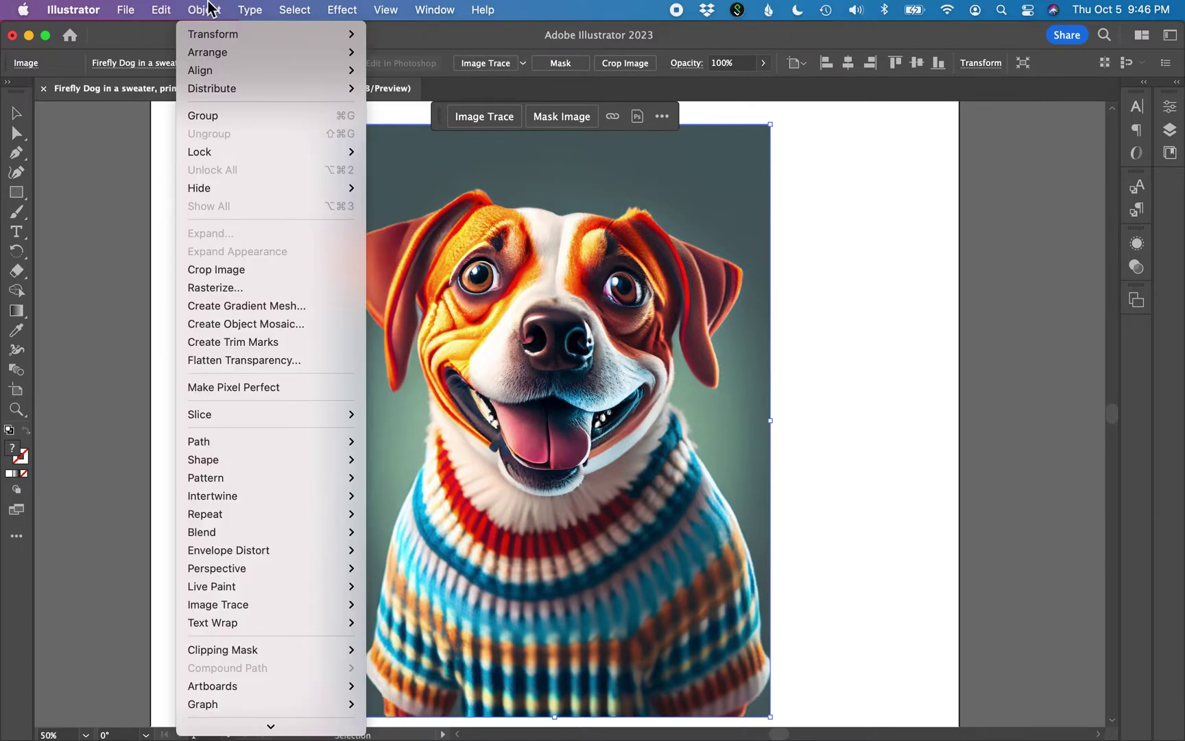
- Trace the dog photo with the default black-and-white Image Trace preset
mouse_move(218, 605)
left_click(491, 77)
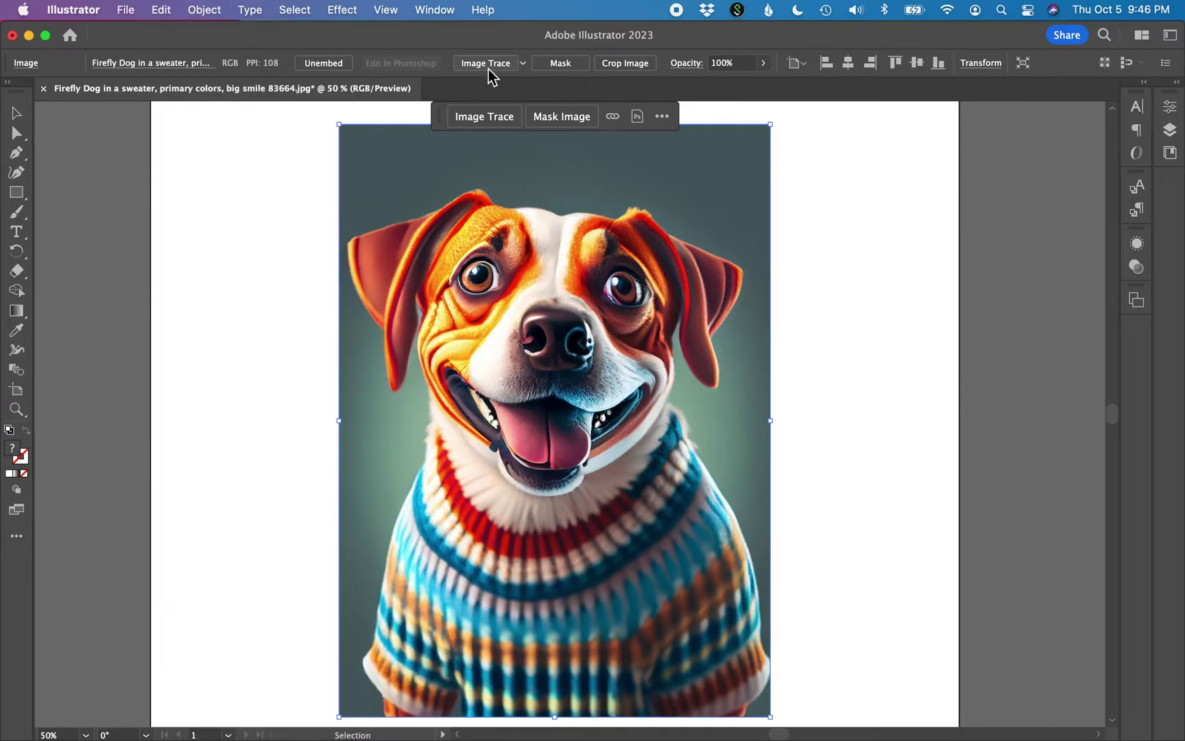
left_click(488, 64)
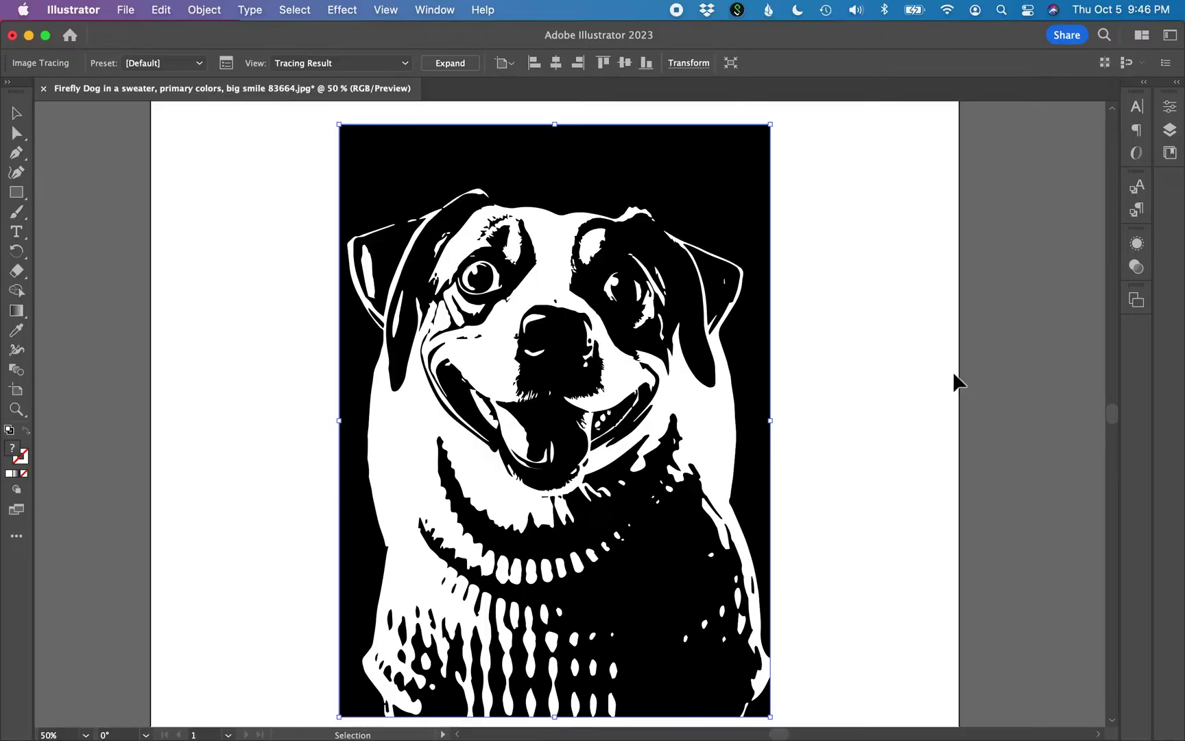
- In the Image Trace panel, raise Threshold to 150, then switch Mode to Color
left_click(227, 64)
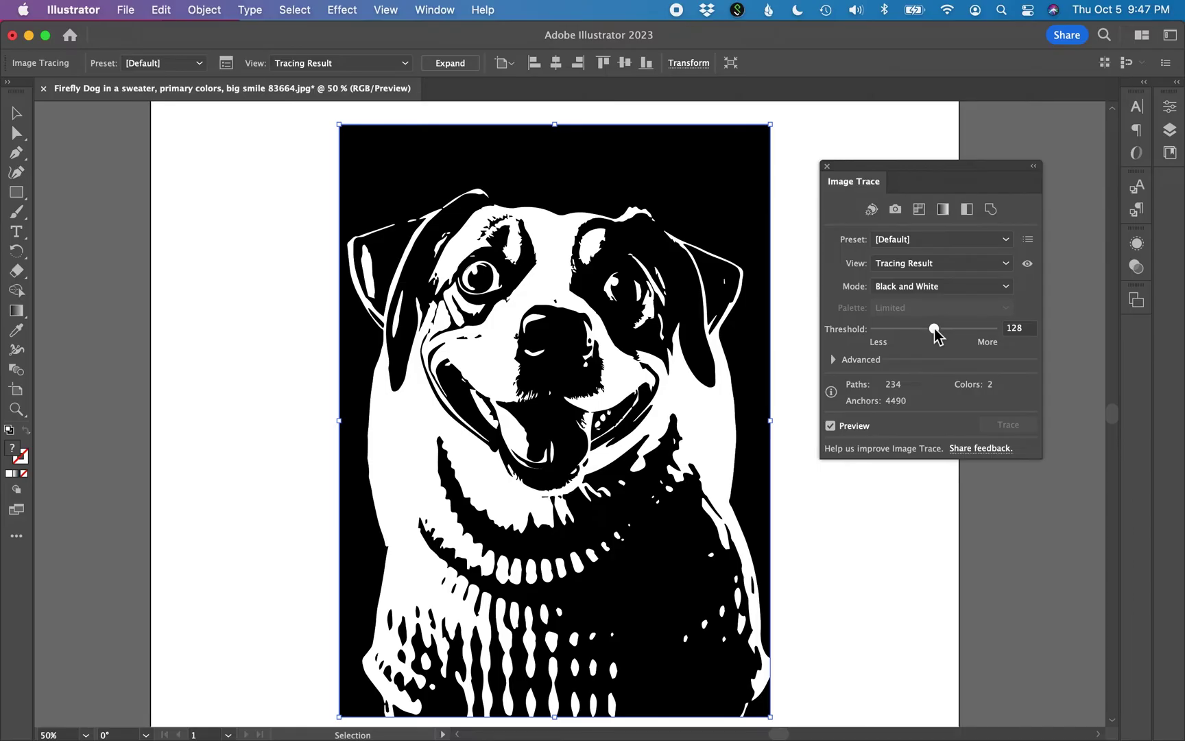
left_click_drag(934, 329, 921, 328)
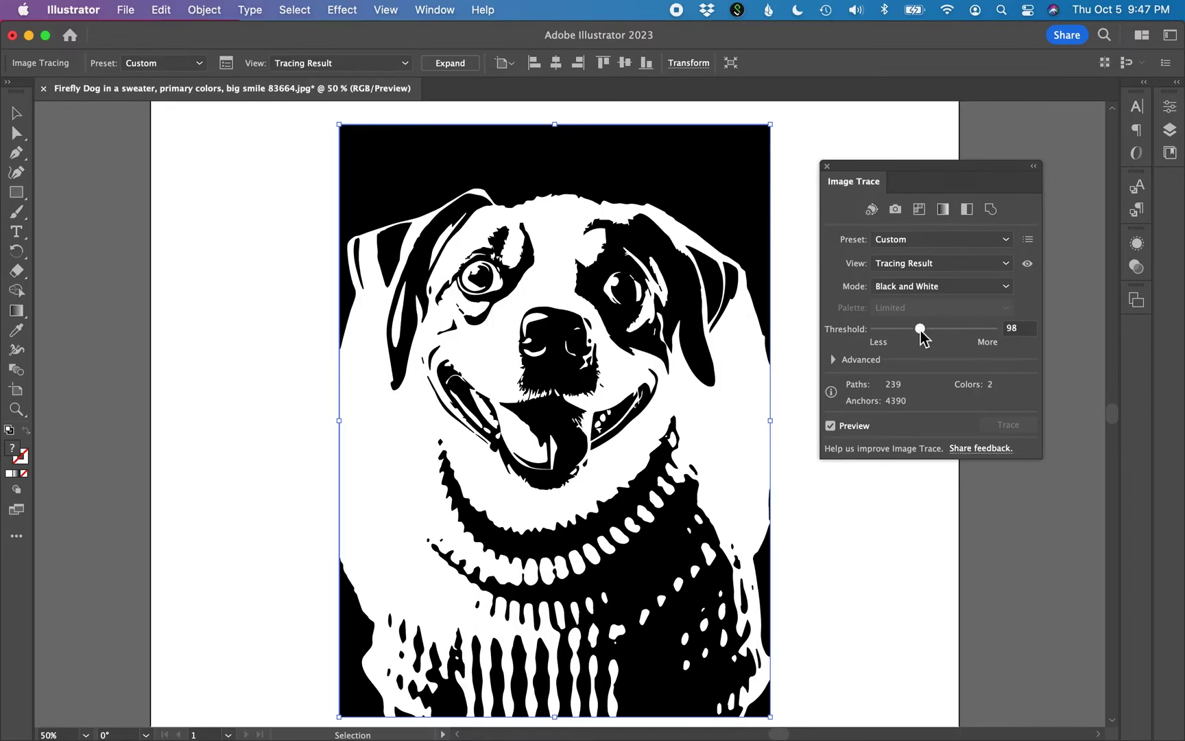
left_click_drag(921, 329, 944, 329)
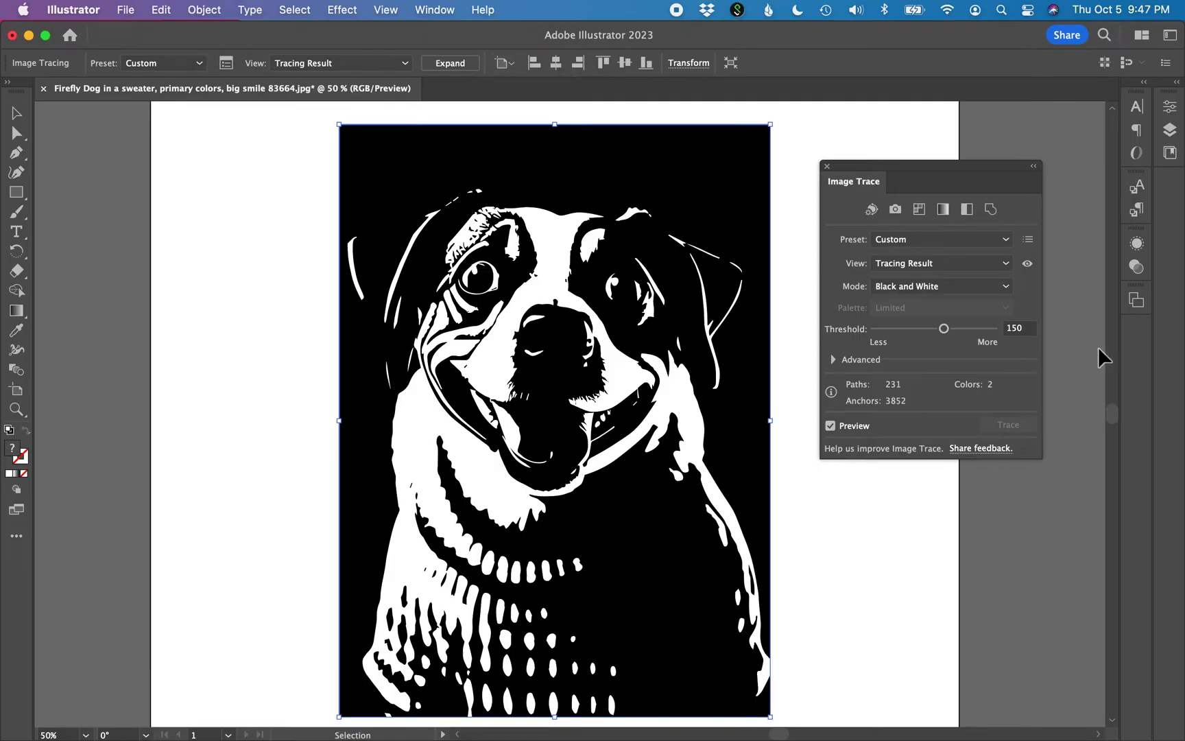
left_click(940, 286)
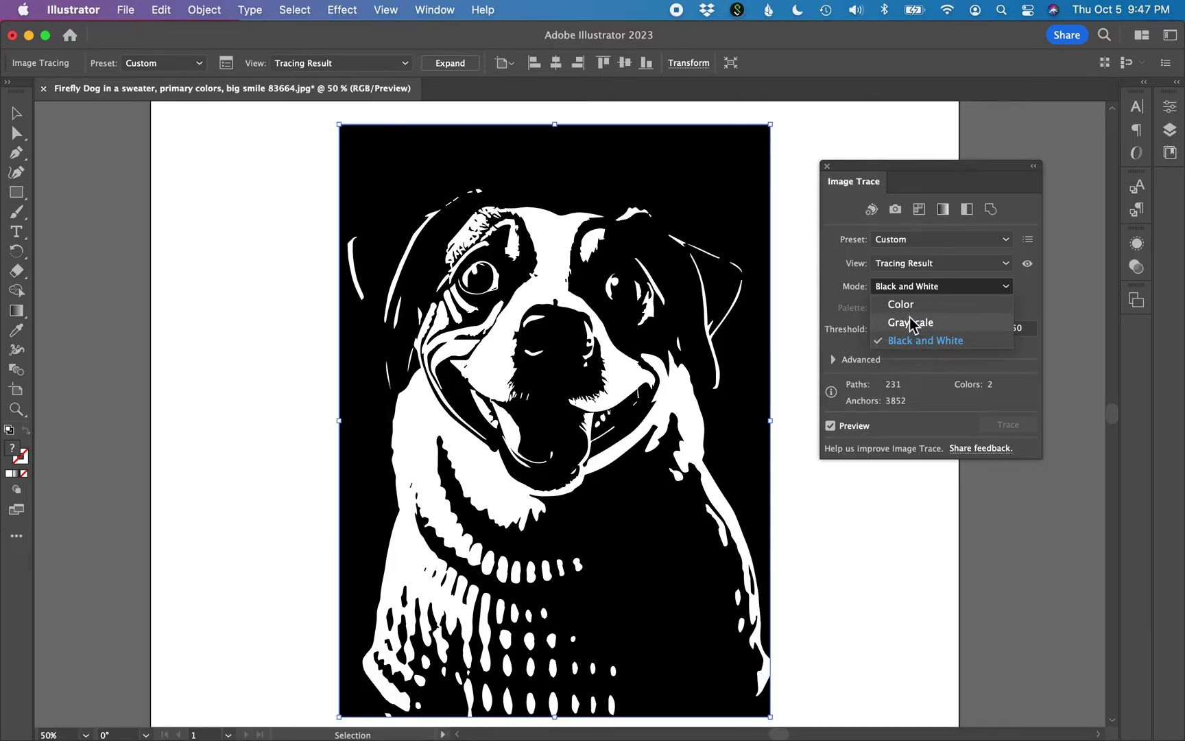
left_click(907, 306)
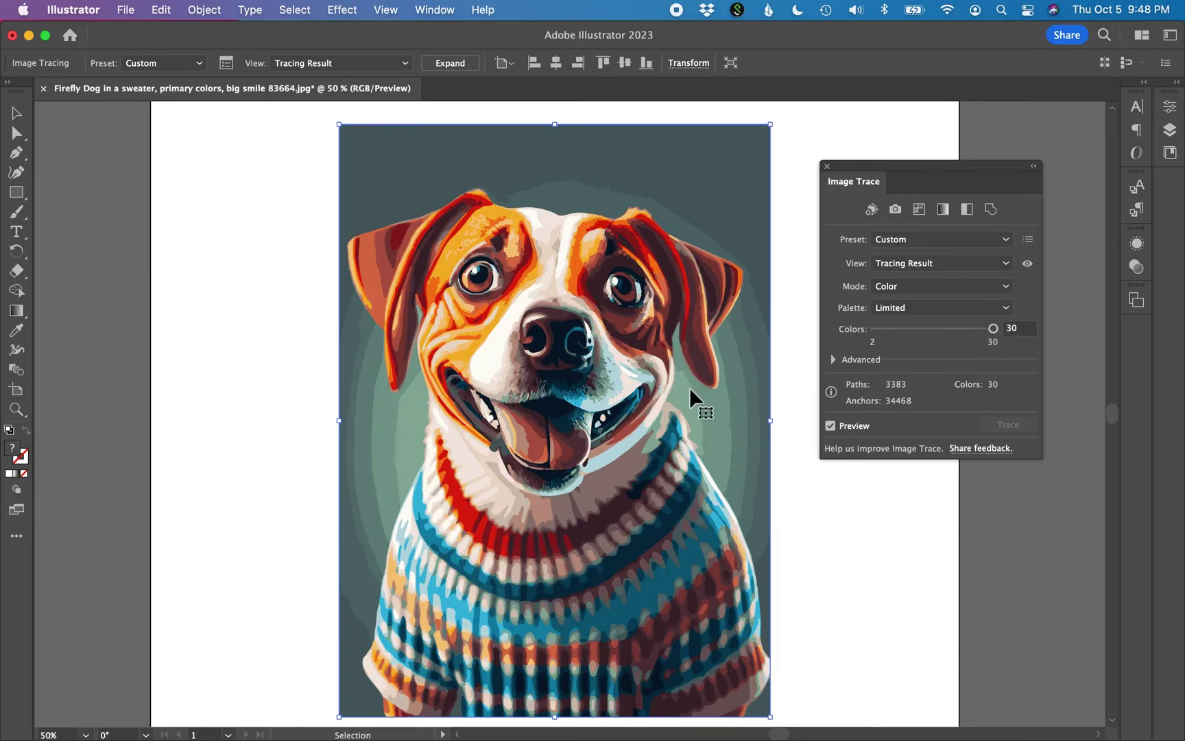
- Set the trace to 30 colours after briefly trying 10, leaving the preset unchanged
left_click_drag(993, 330, 911, 336)
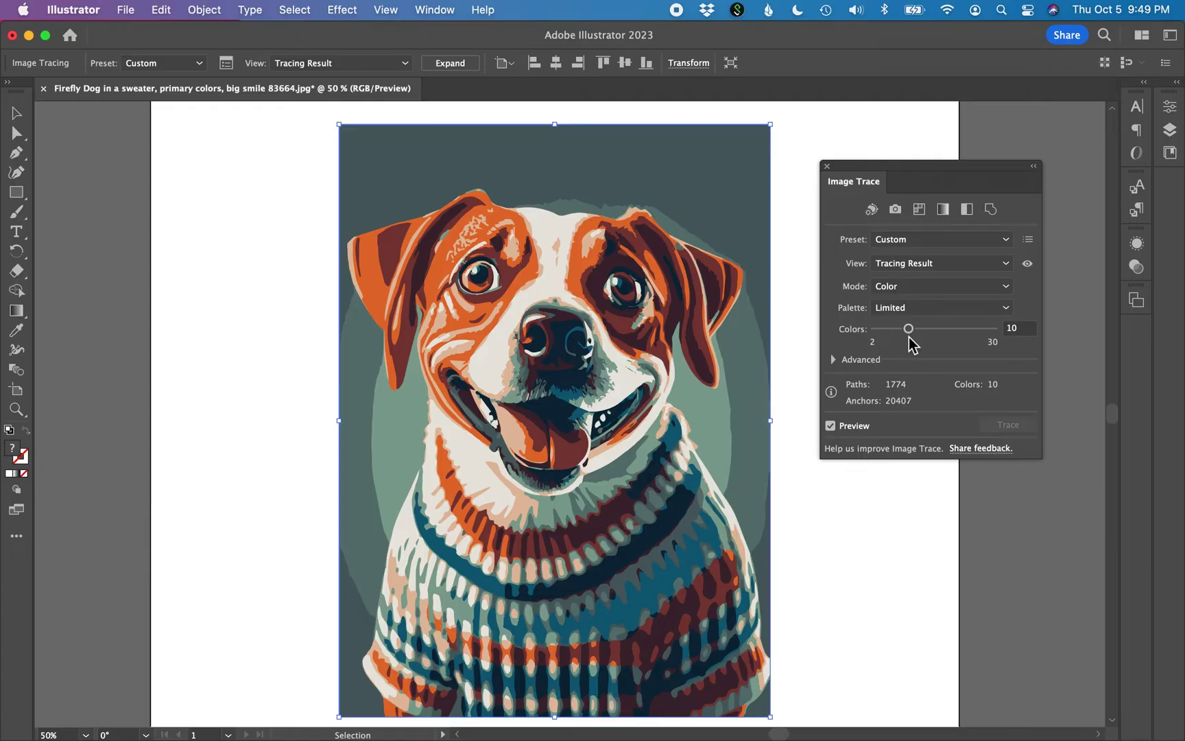
left_click_drag(909, 331, 994, 331)
left_click(920, 241)
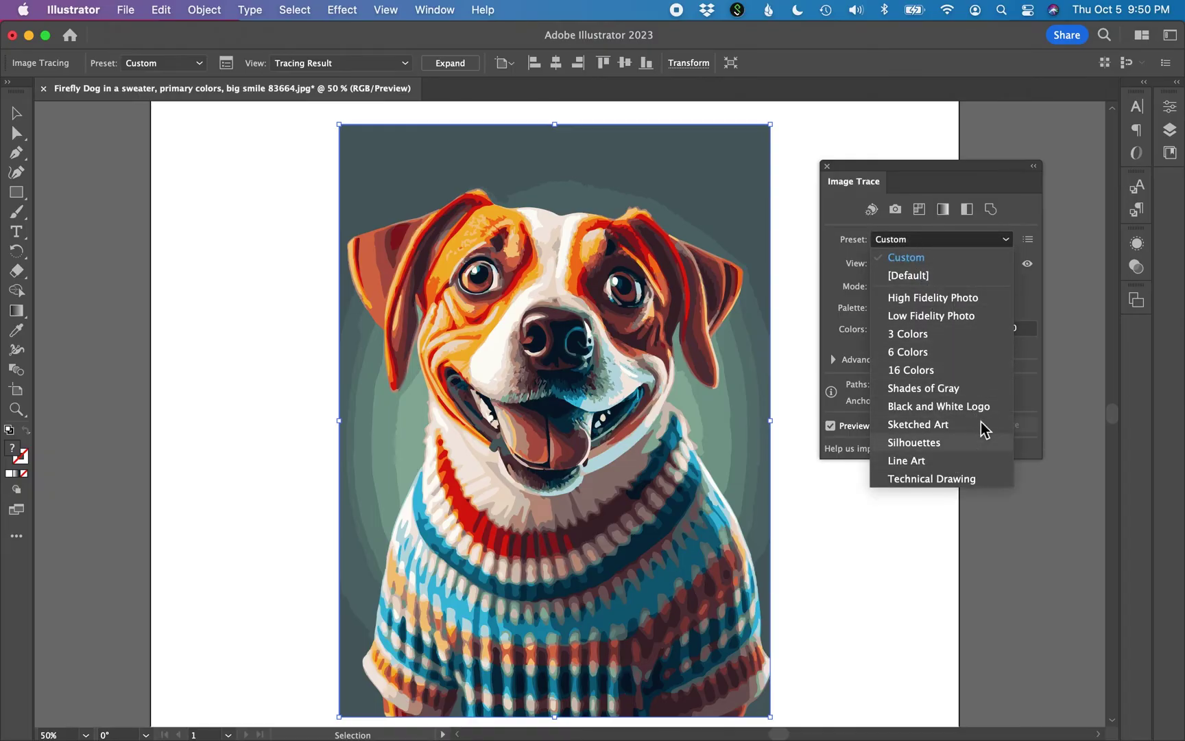
key("Escape")
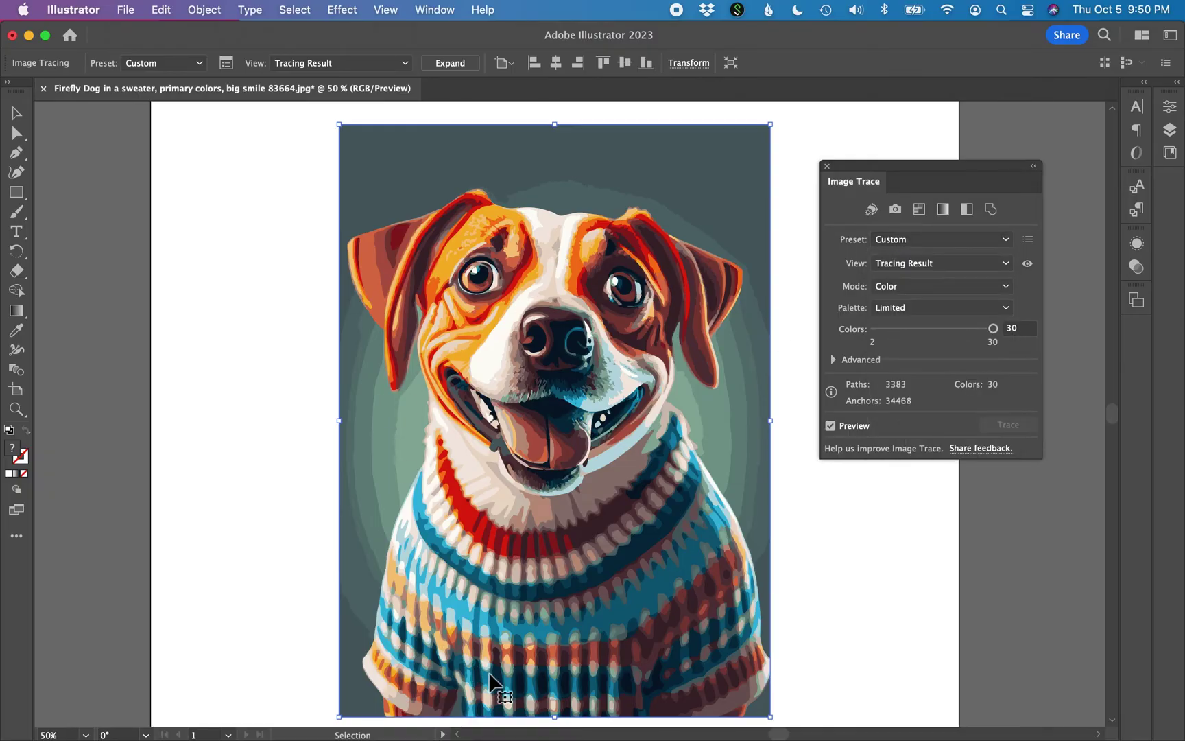
- Expand the tracing into paths and inspect individual shapes on the dog's face
left_click(449, 62)
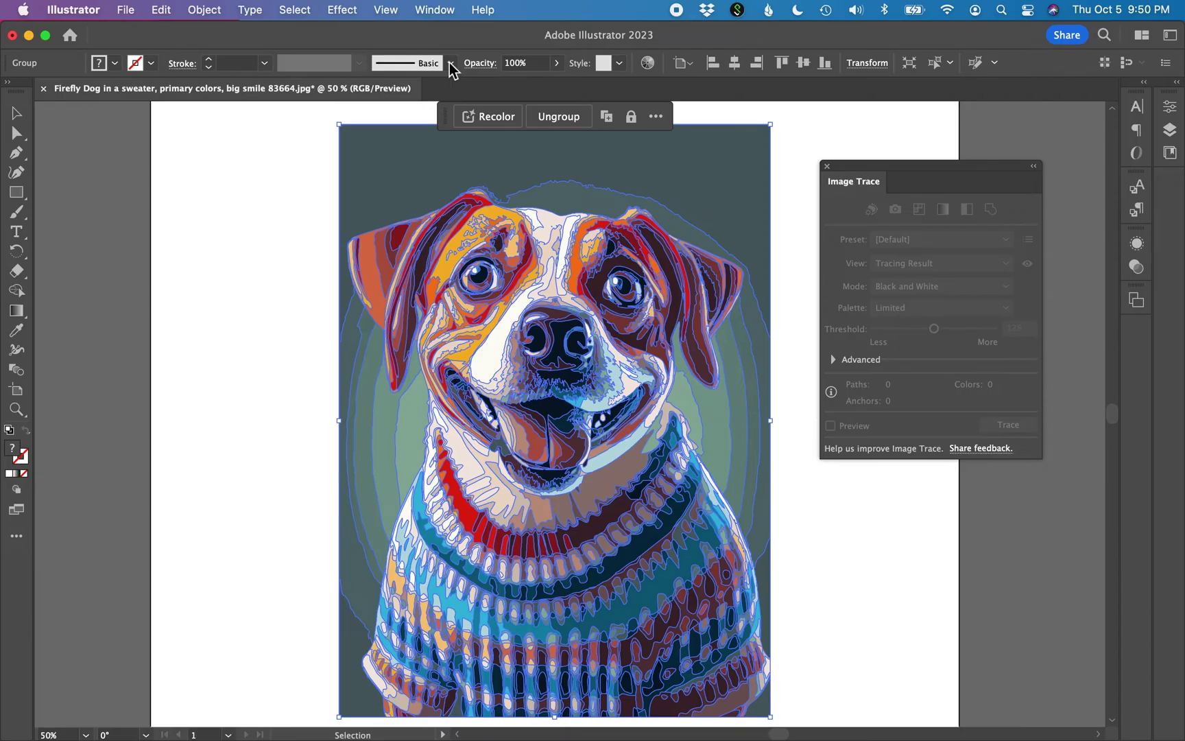
left_click(52, 278)
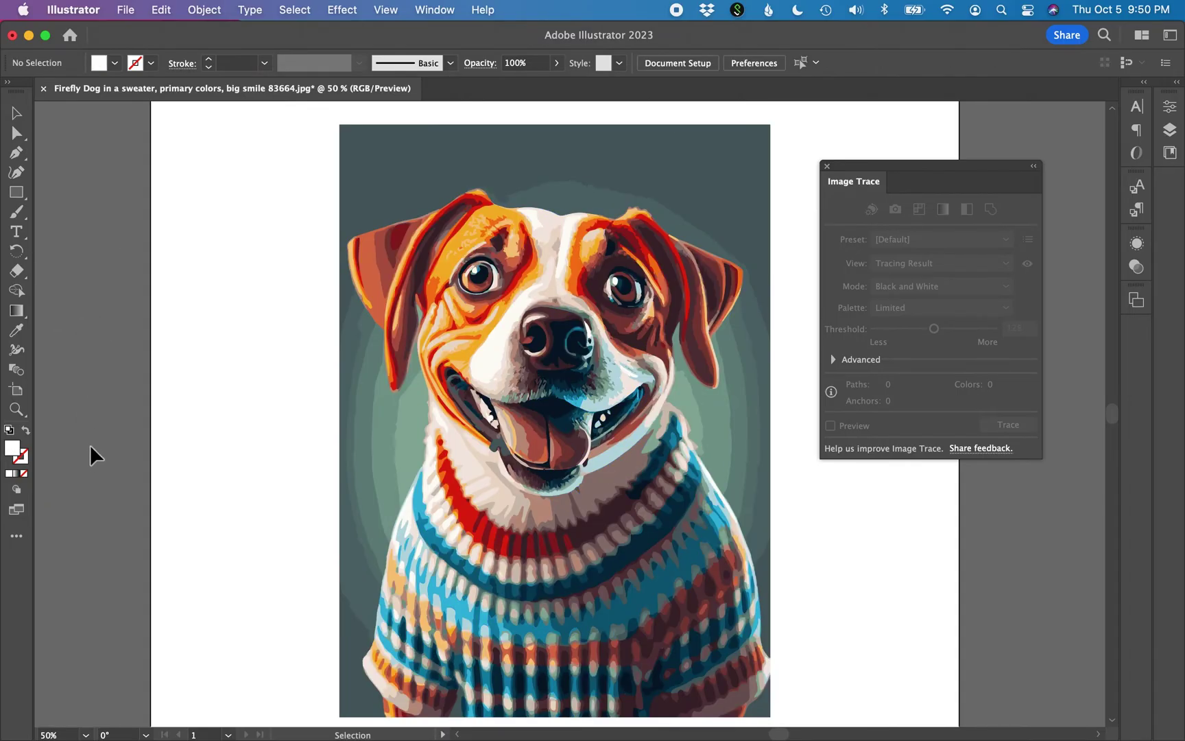
scroll(364, 304, "up", 3)
scroll(372, 313, "up", 5)
scroll(370, 313, "up", 3)
left_click(18, 135)
left_click(341, 425)
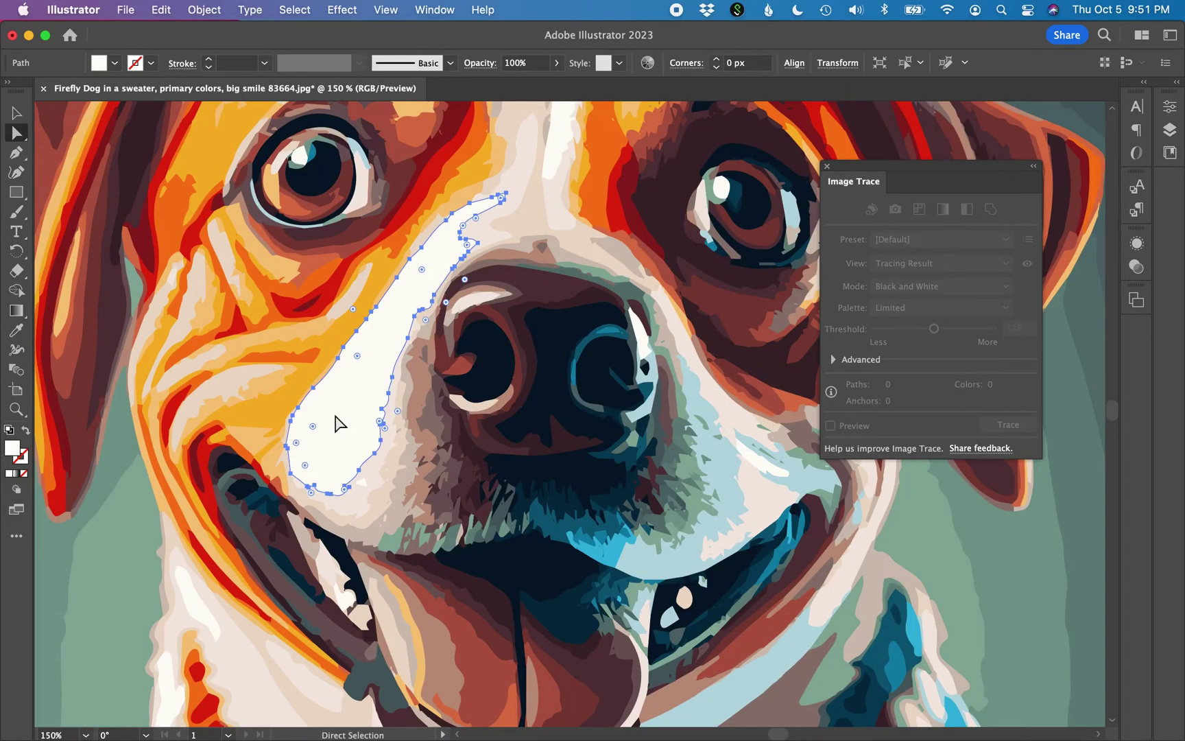
left_click(531, 221)
left_click(738, 481)
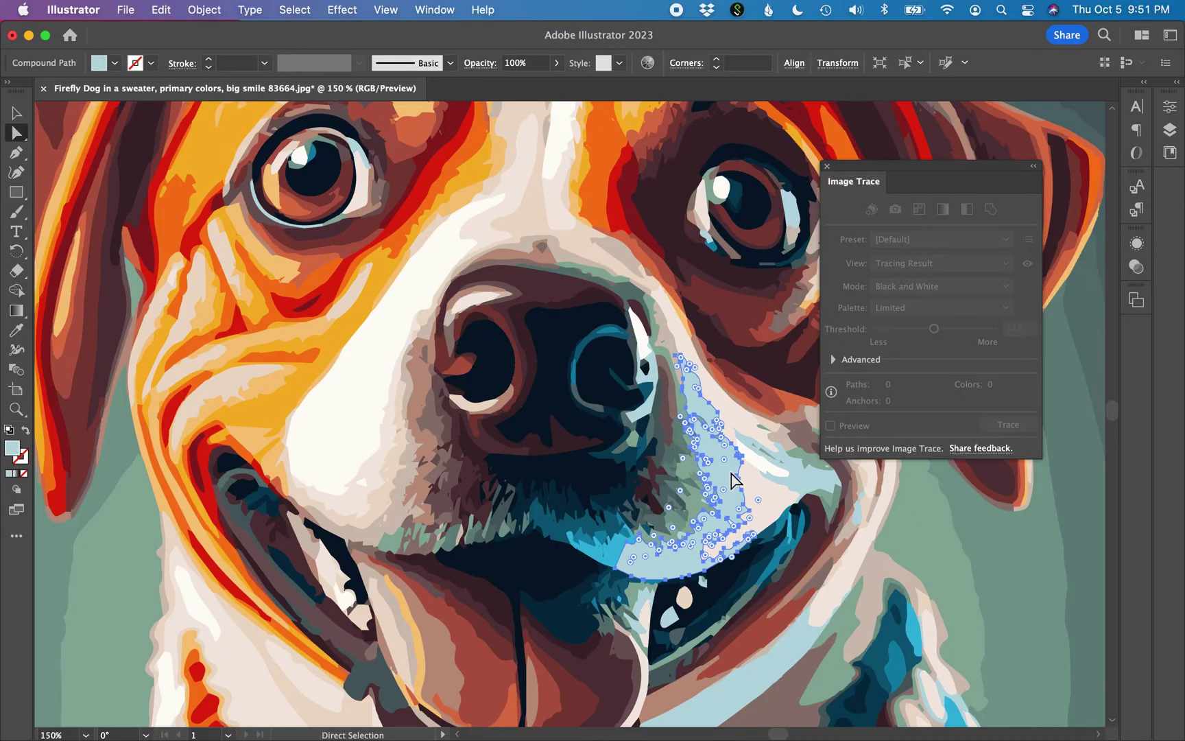
left_click(775, 501)
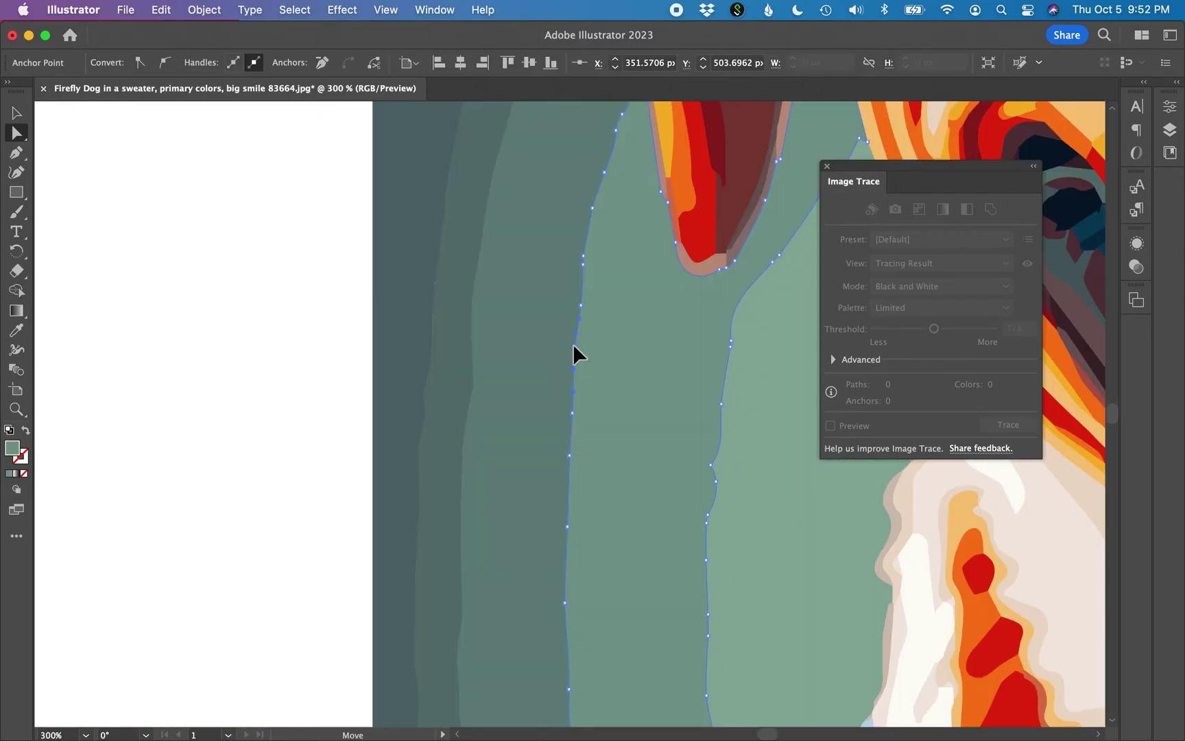
- Test-move a background anchor point, undo it, and deselect everything
left_click(572, 353)
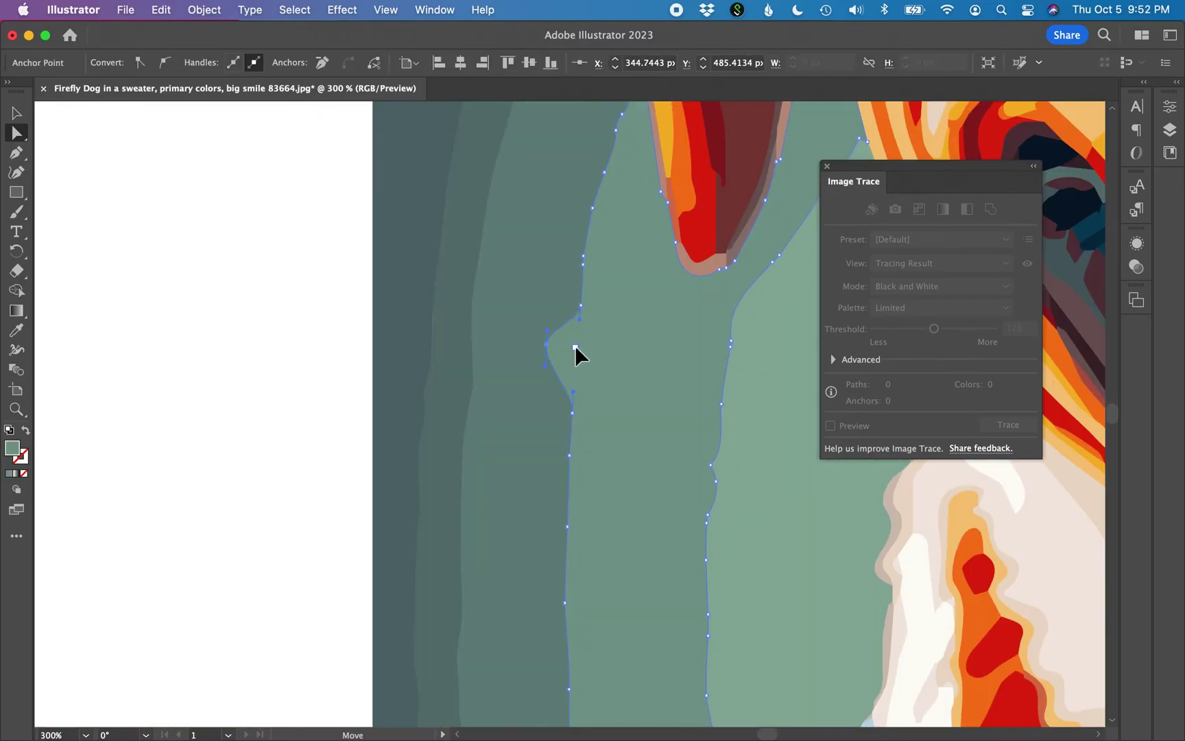
left_click_drag(577, 352, 610, 359)
key("super+z")
left_click(722, 182)
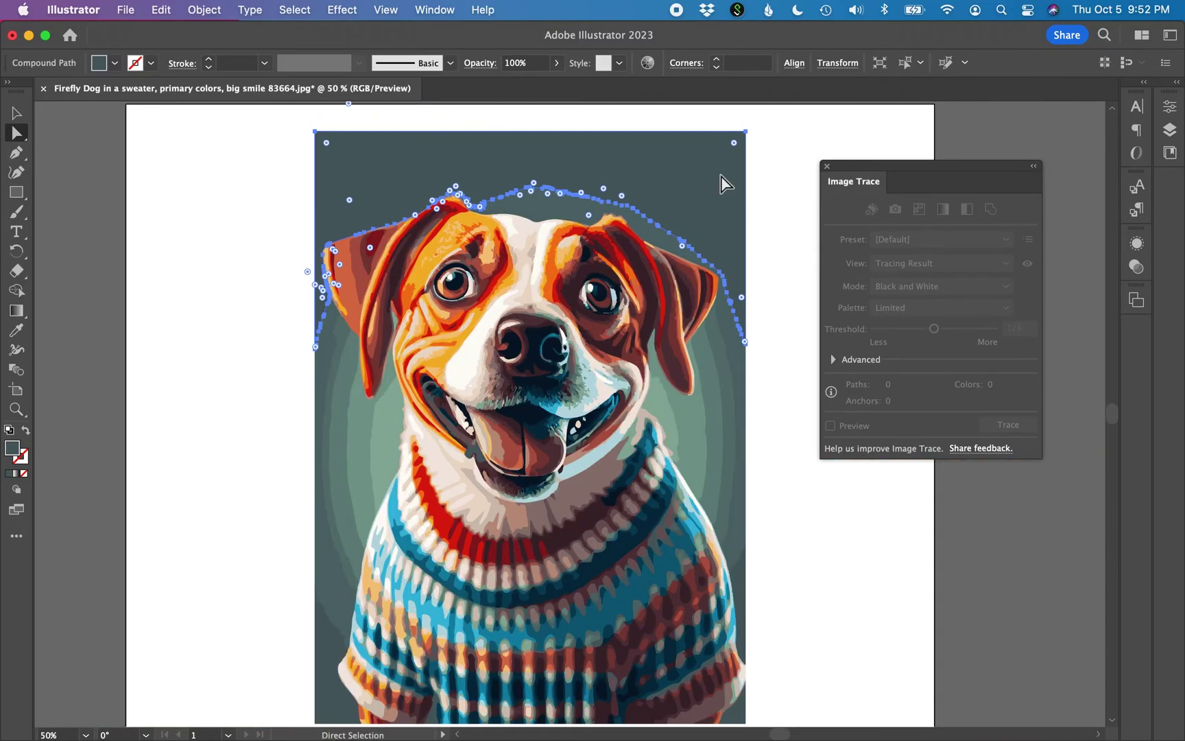
left_click(85, 124)
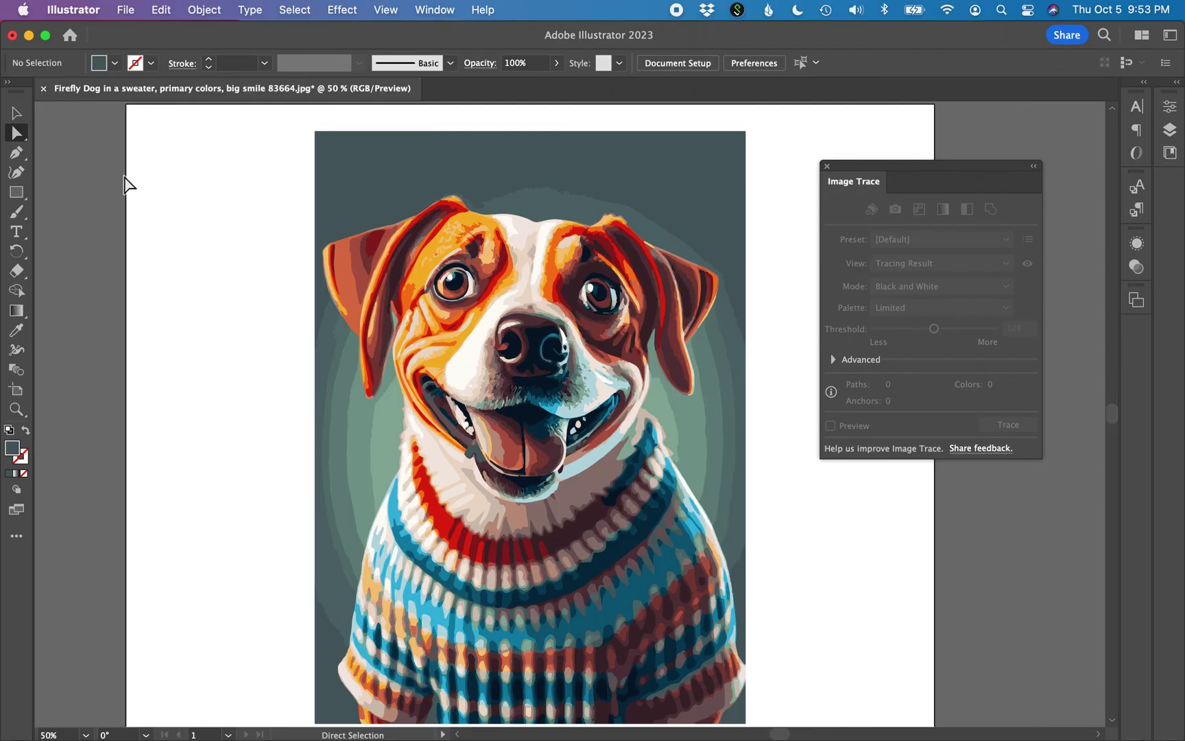
left_click(125, 9)
- Save the artwork as Illustrator EPS 'Firefly Dog_vector.eps' with default EPS options
left_click(170, 190)
left_click(712, 484)
left_click(695, 478)
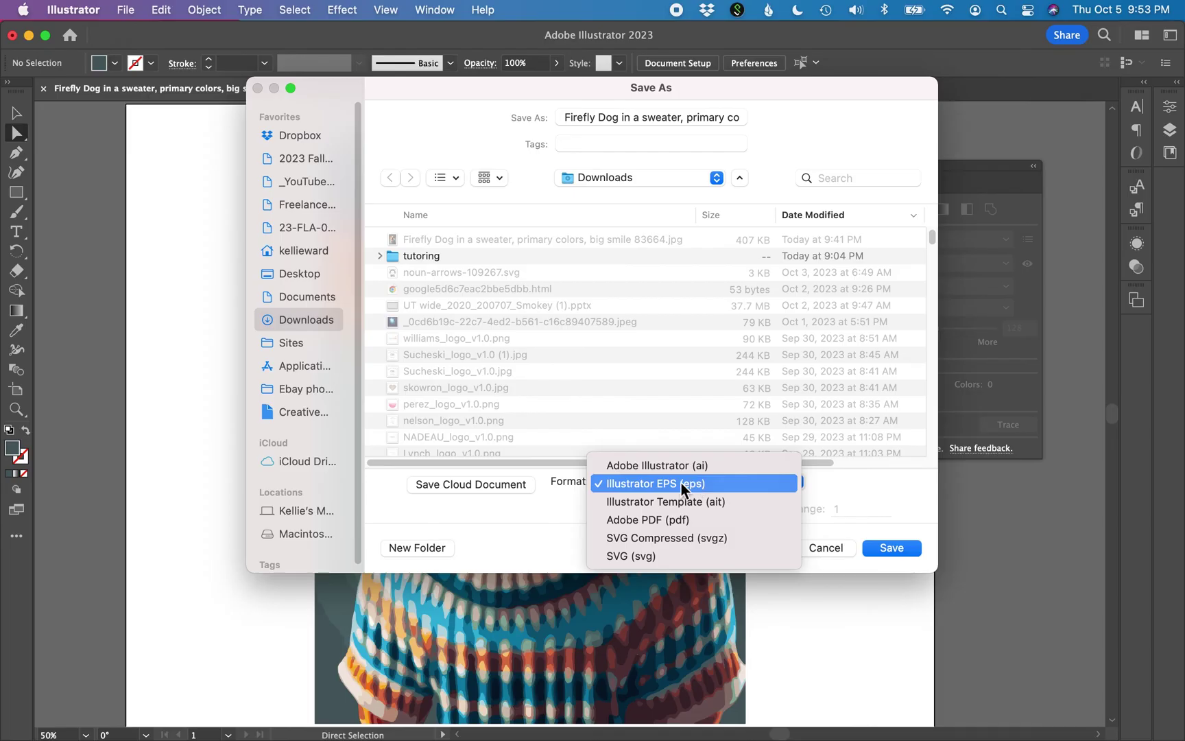
left_click(682, 483)
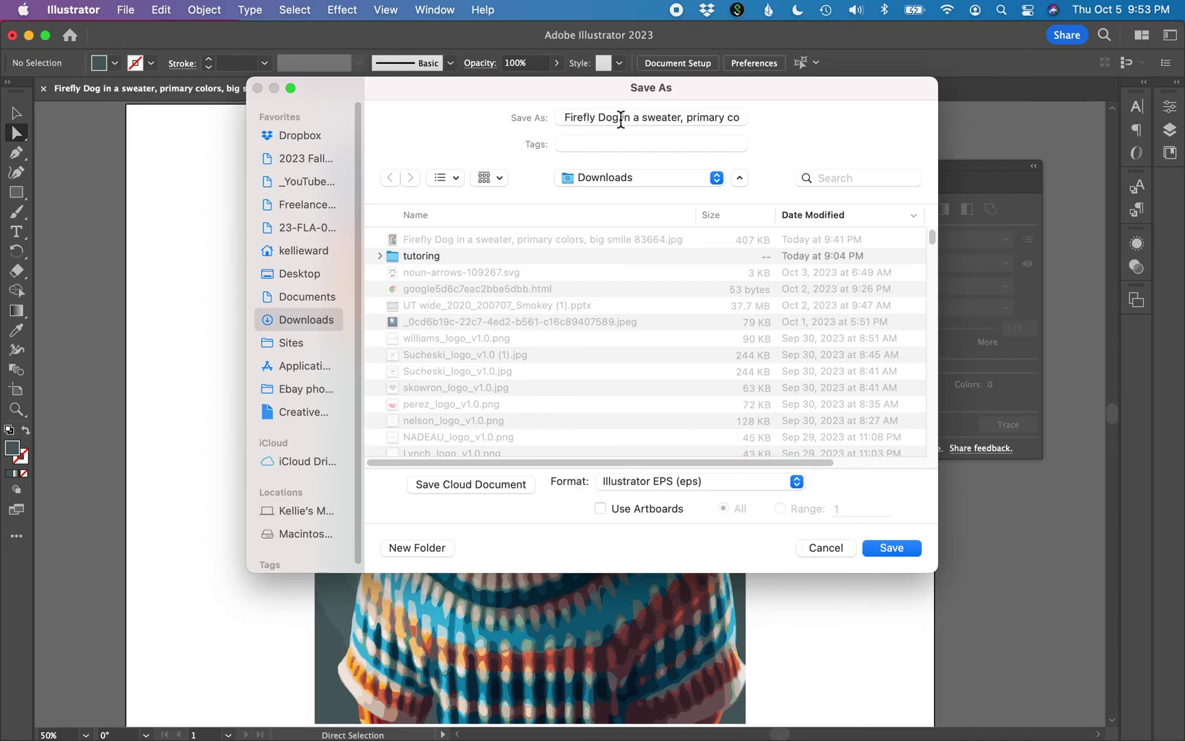
left_click_drag(621, 121, 824, 117)
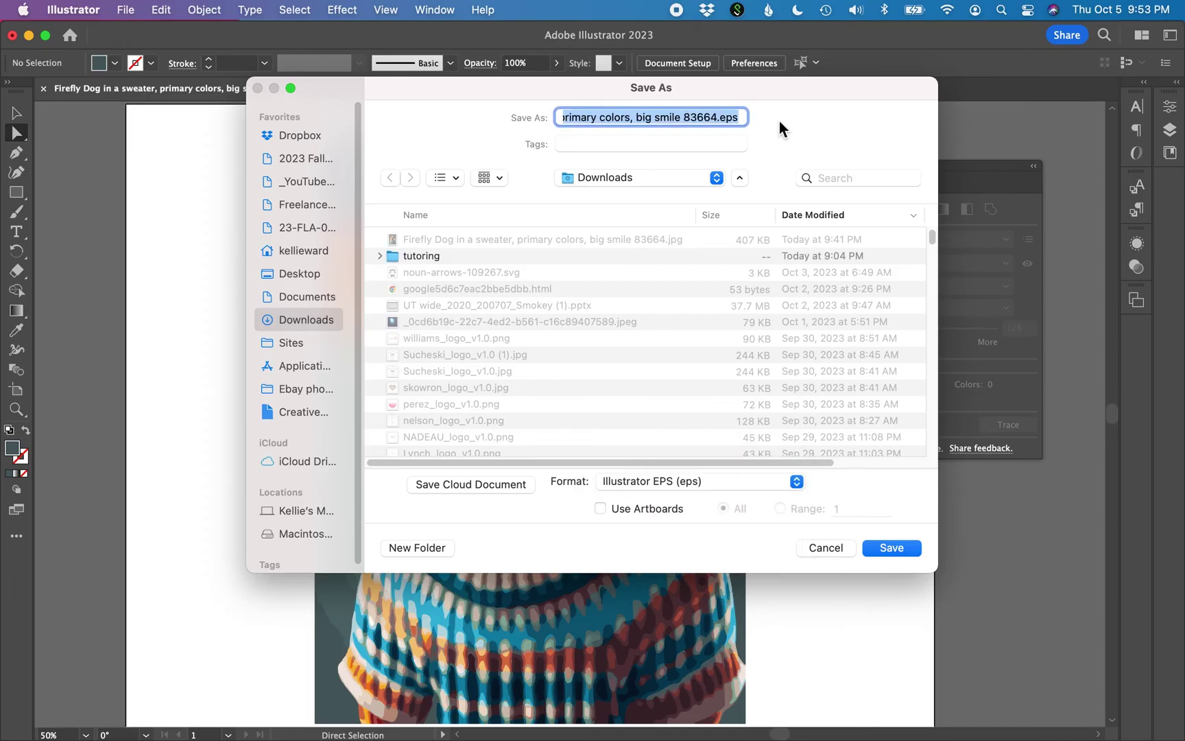
left_click(889, 548)
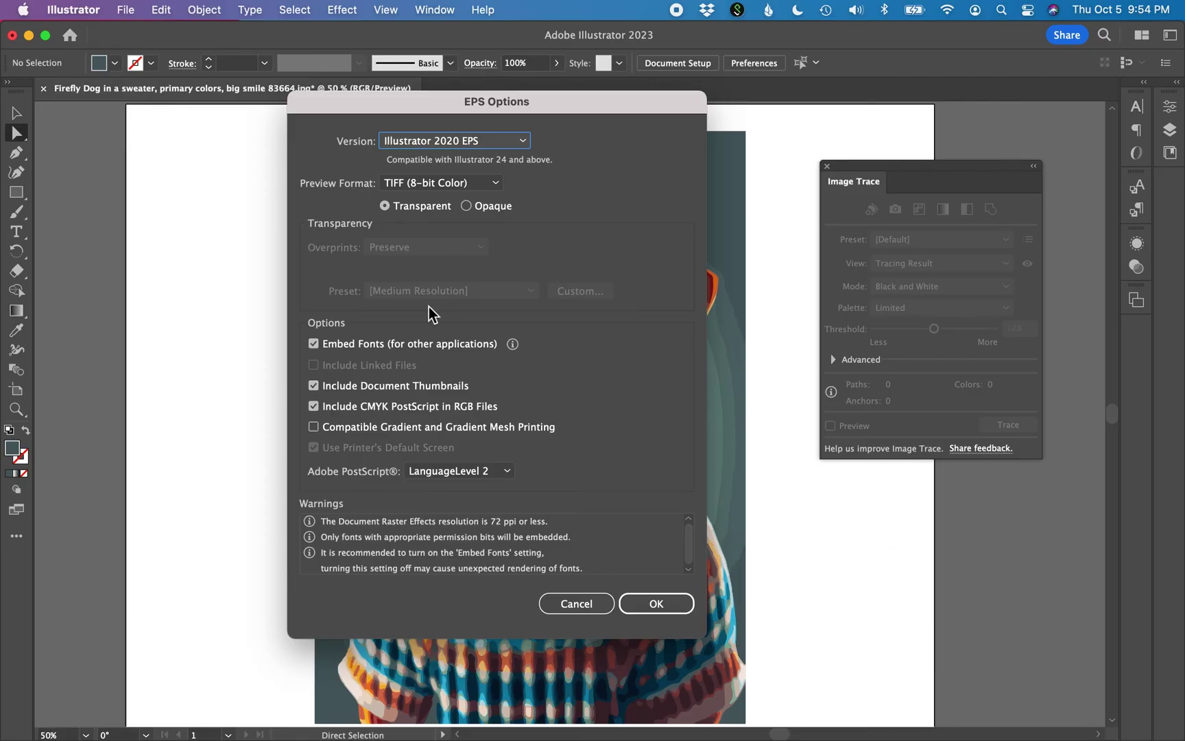
left_click(656, 605)
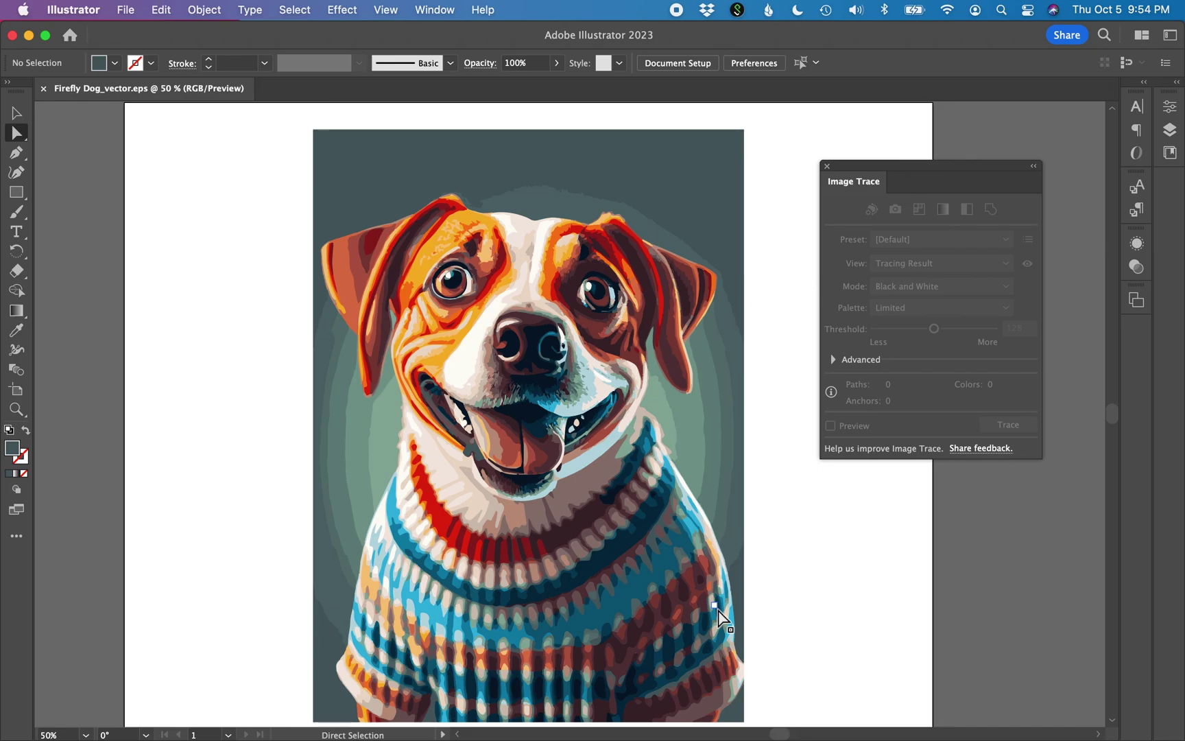